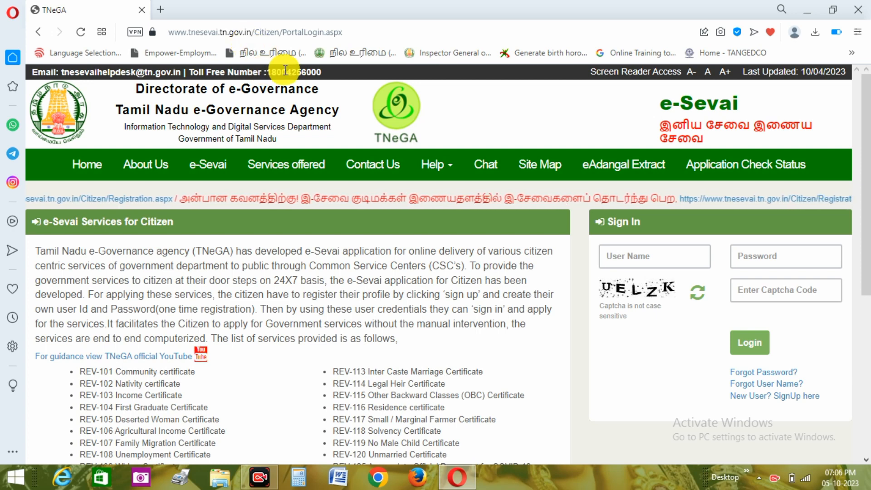
Sign in to the citizen portal with the account user name, password and captcha code.
left_click(636, 259)
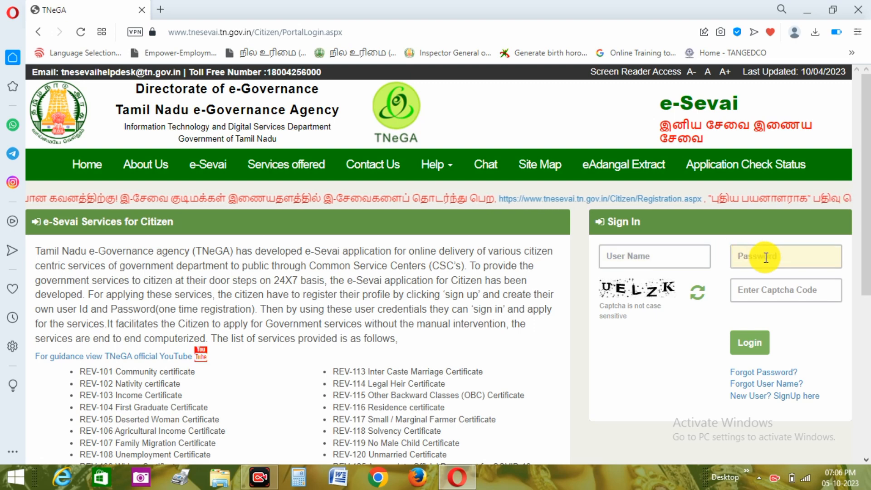
left_click(744, 338)
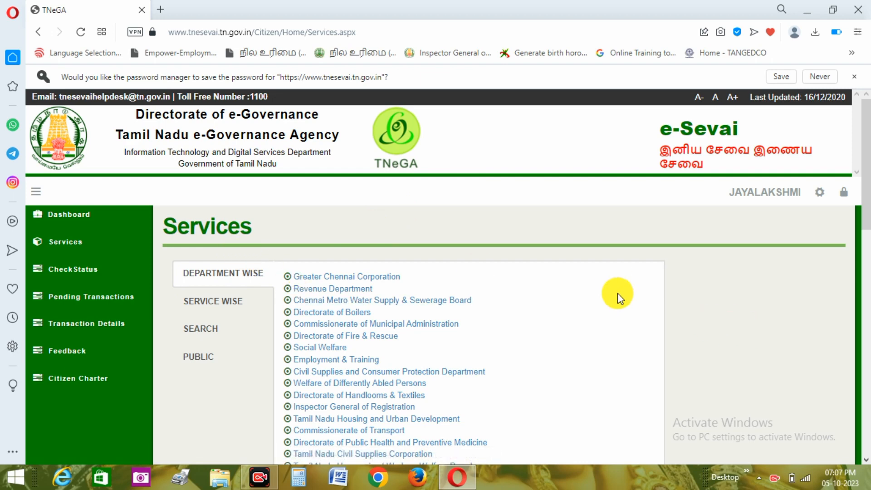
Open the Revenue Department's REV-103 Income Certificate service and proceed past its application instructions.
scroll(618, 295, "down", 2)
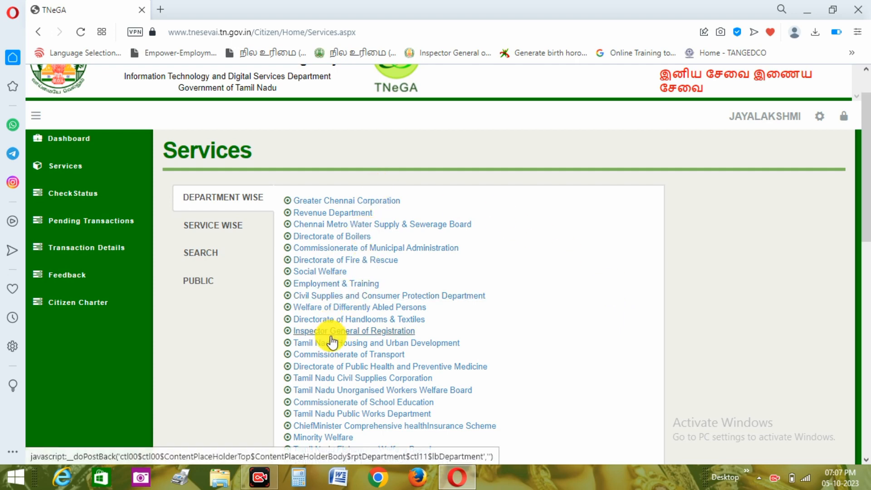
left_click(329, 216)
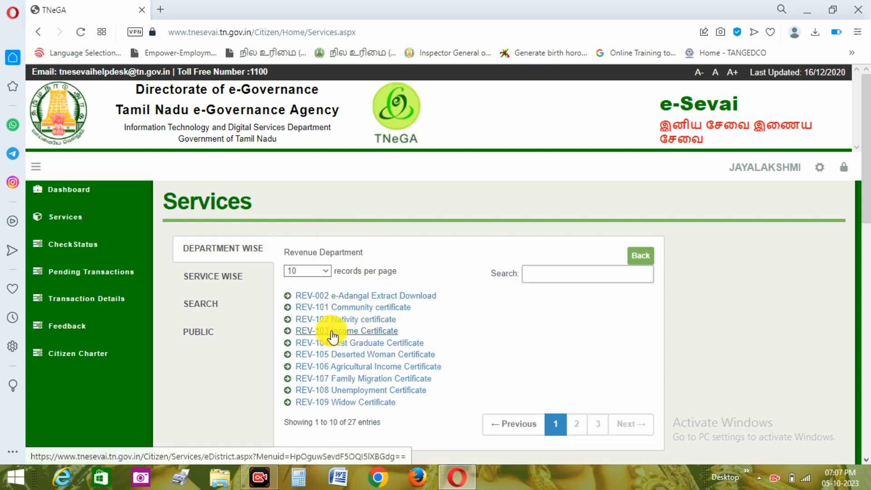
left_click(383, 337)
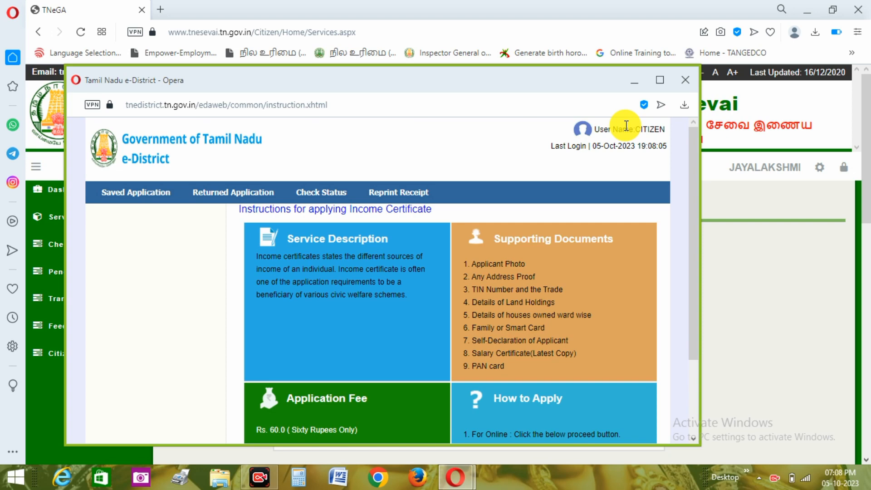
left_click(660, 80)
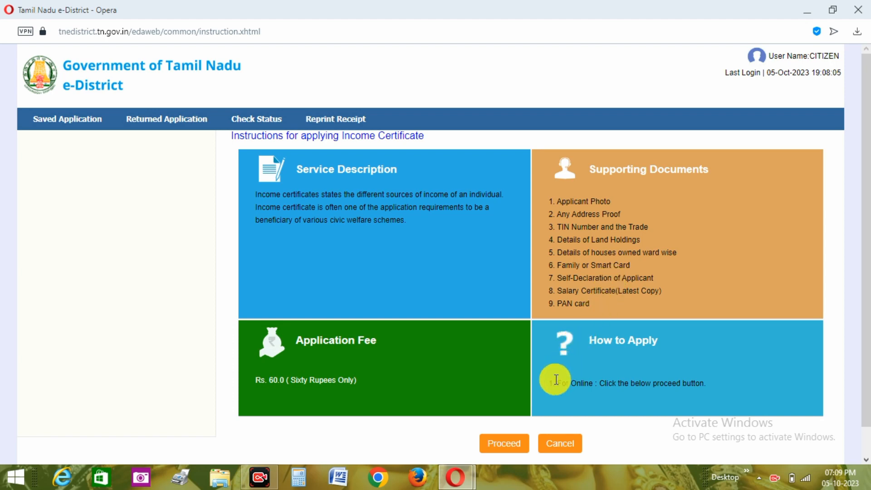
left_click(501, 439)
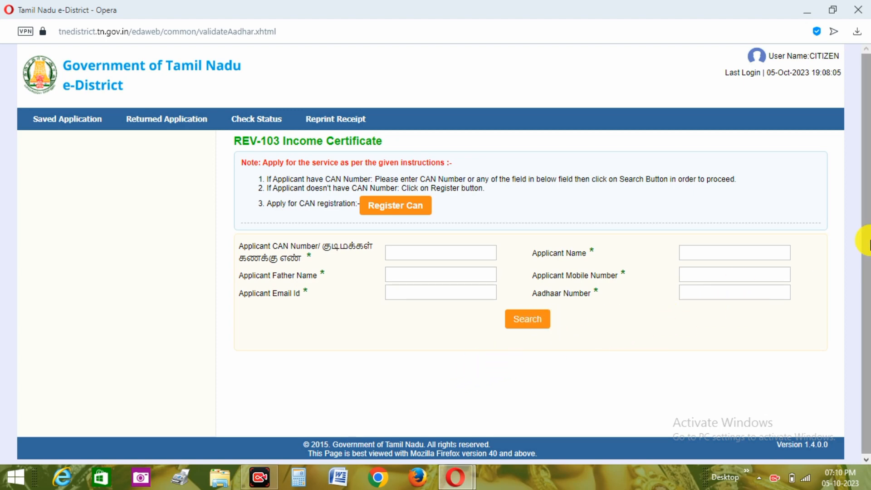
Look up the applicant by Aadhaar number, then verify the matching record with the OTP and proceed to the application form.
left_click(740, 294)
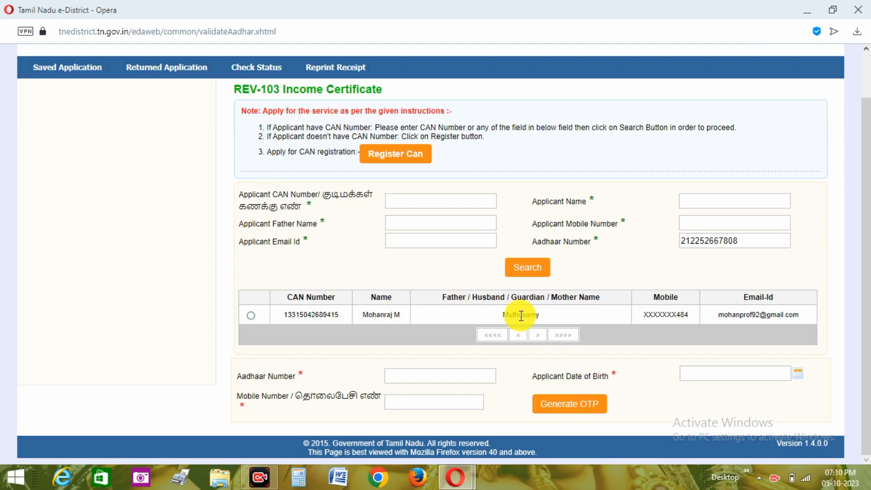
left_click(251, 316)
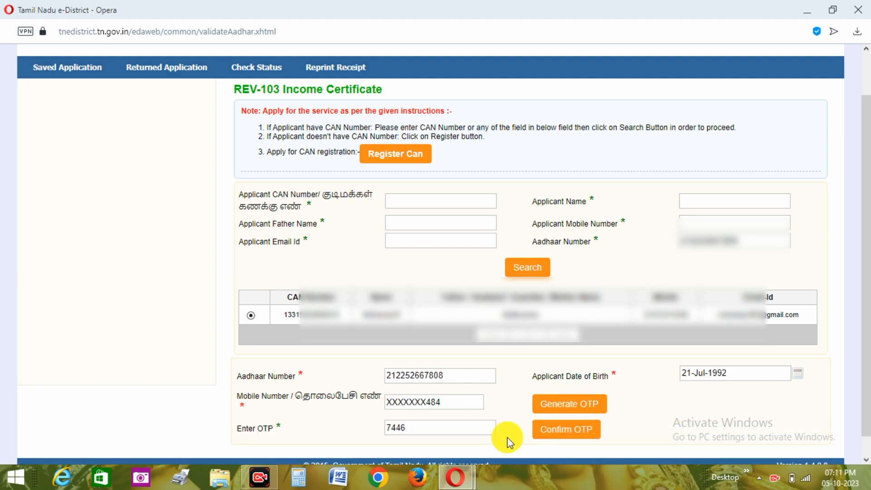
left_click(545, 435)
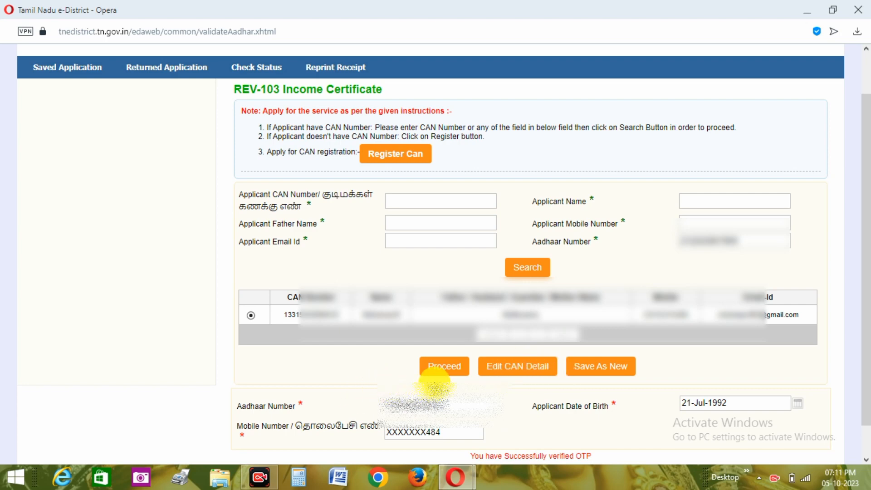
left_click(445, 372)
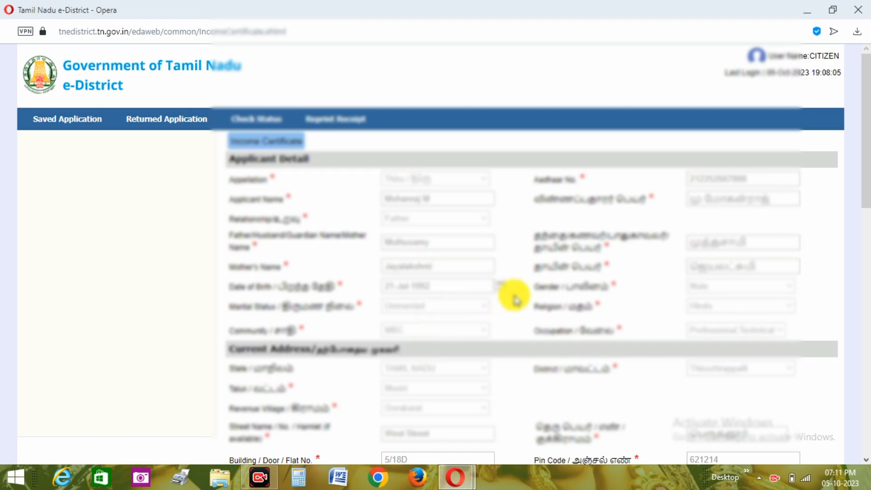
Set the total number of family members to 3 in the family member details.
scroll(531, 332, "down", 6)
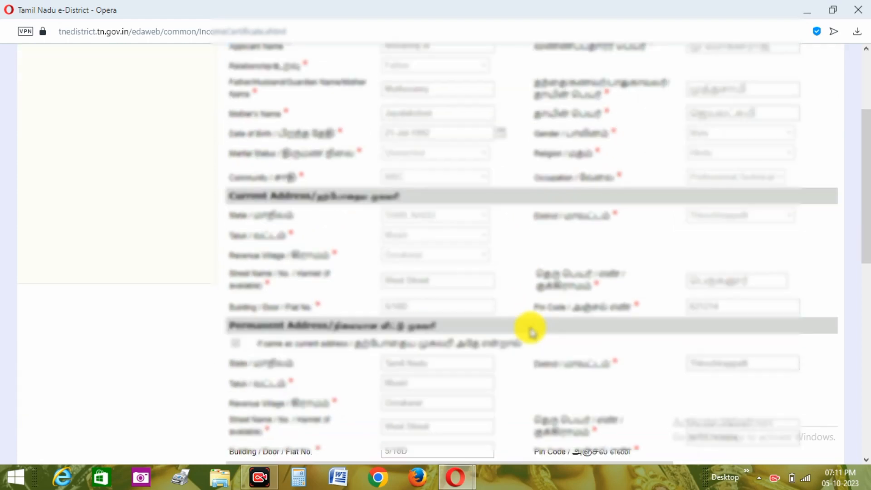
scroll(531, 333, "down", 7)
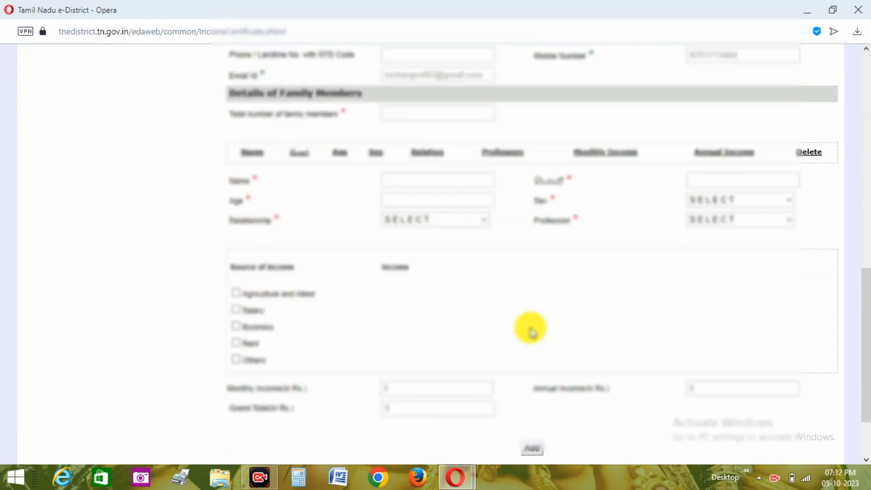
scroll(531, 333, "down", 1)
scroll(532, 330, "up", 1)
scroll(531, 330, "down", 2)
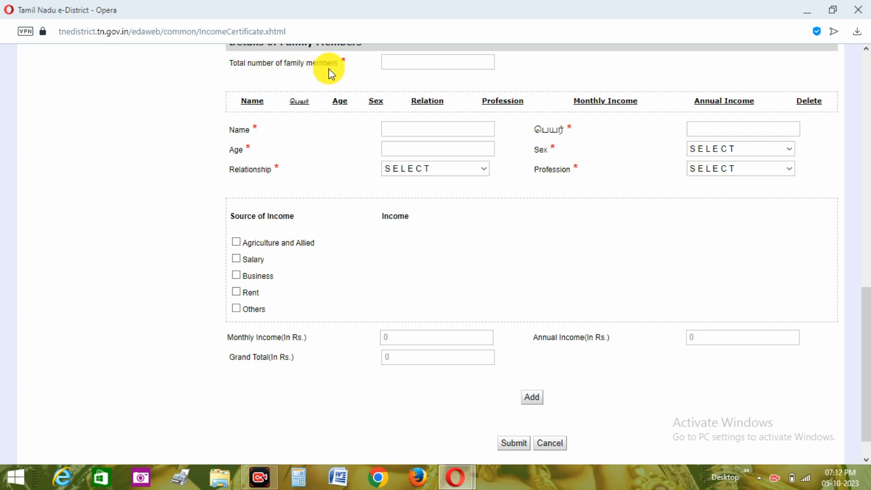
left_click(401, 68)
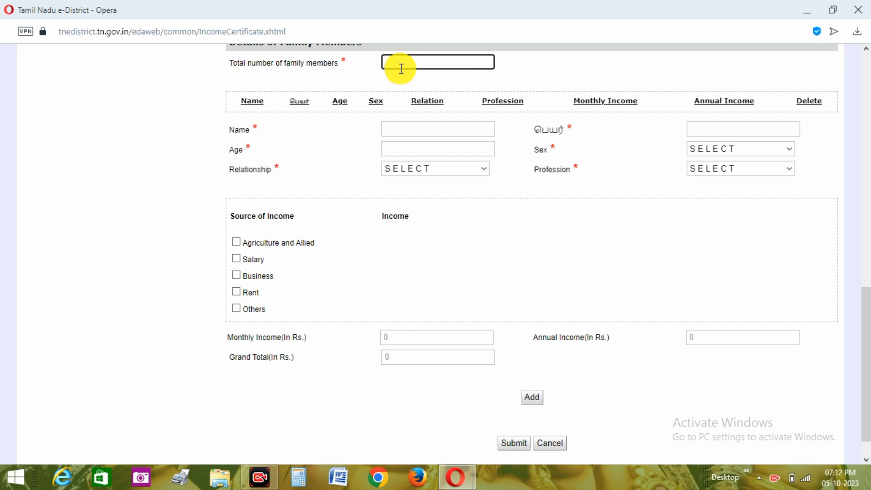
type("4")
type("3")
left_click(437, 82)
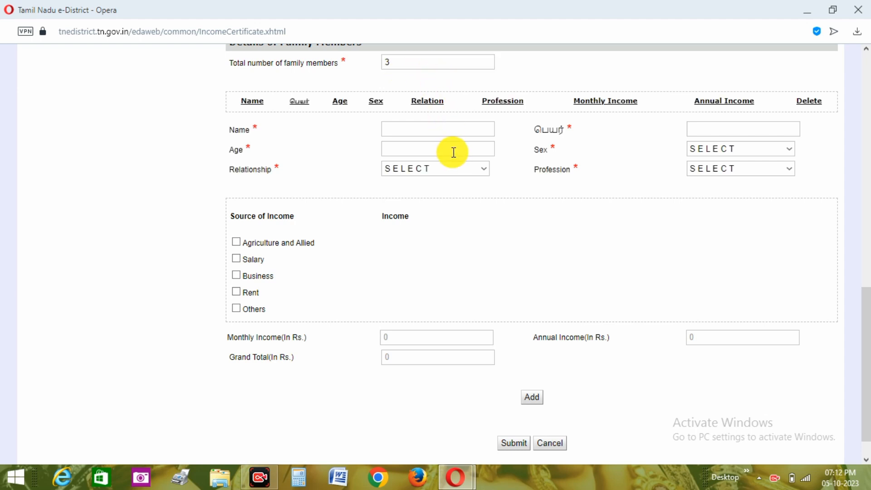
Enter the first family member's name in both the English and Tamil name fields.
left_click(474, 131)
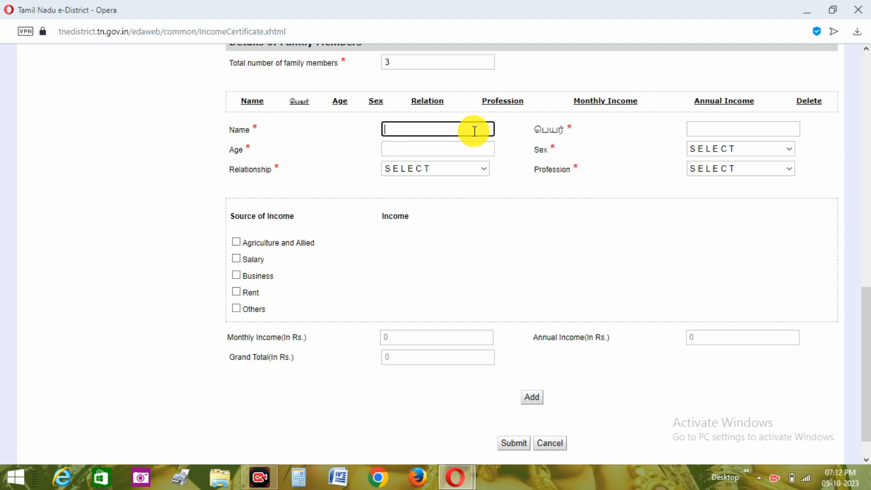
type("maj")
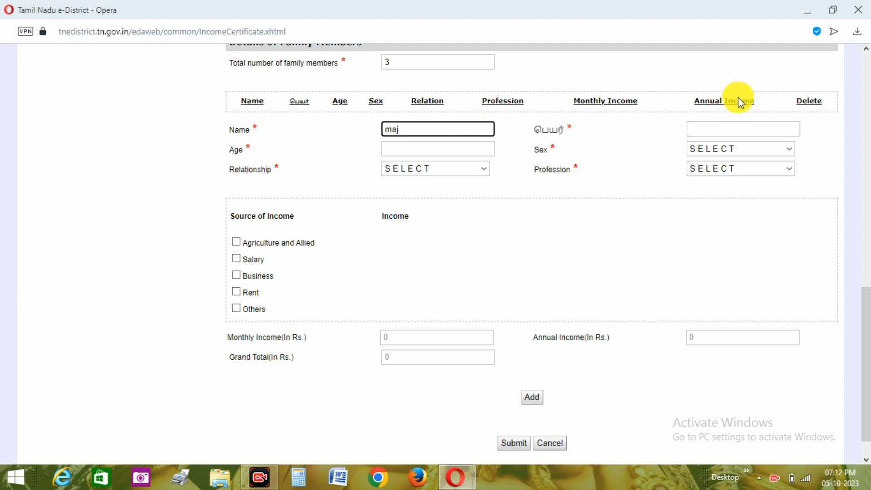
left_click(717, 129)
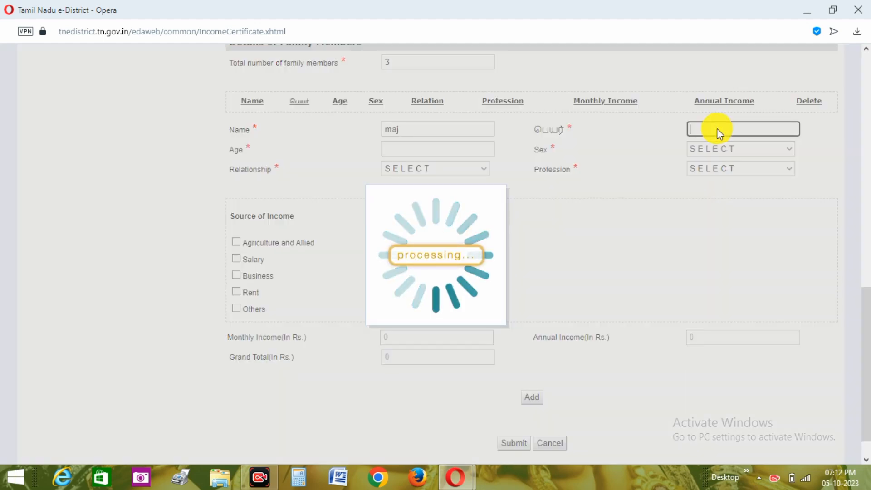
type("maji")
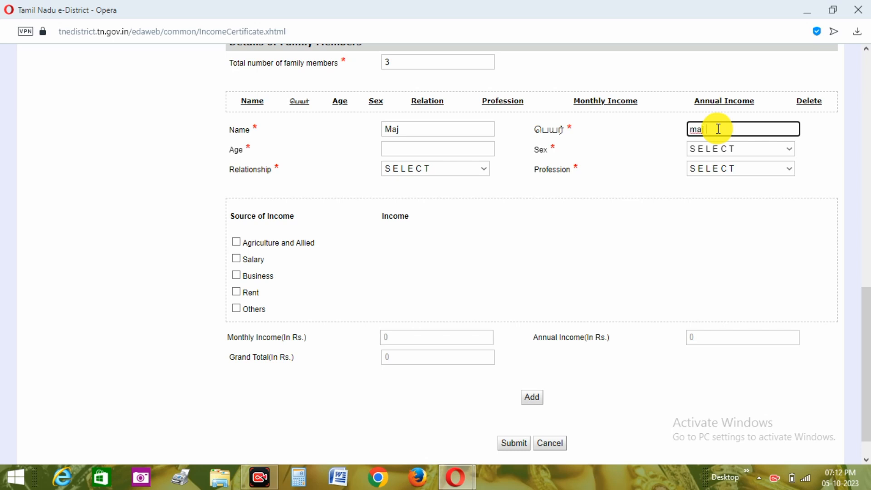
Set the first family member's age to 45, sex to Male, relationship to Father and profession to Private.
left_click(457, 151)
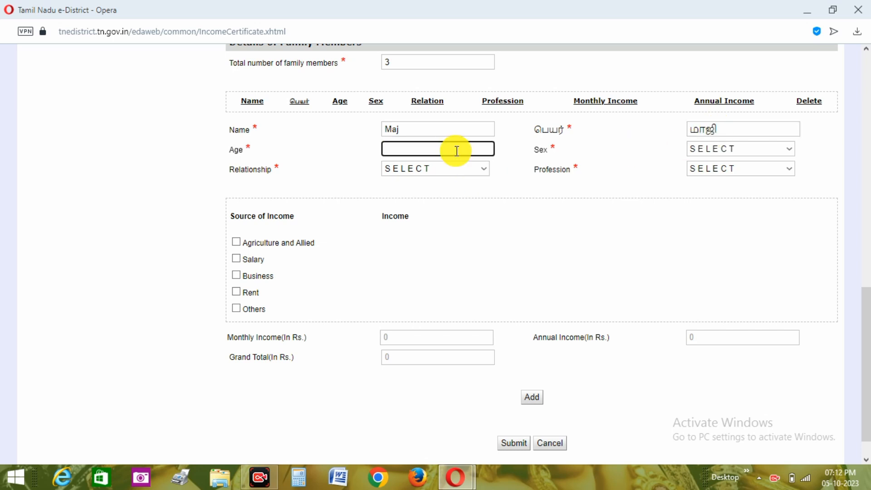
type("45")
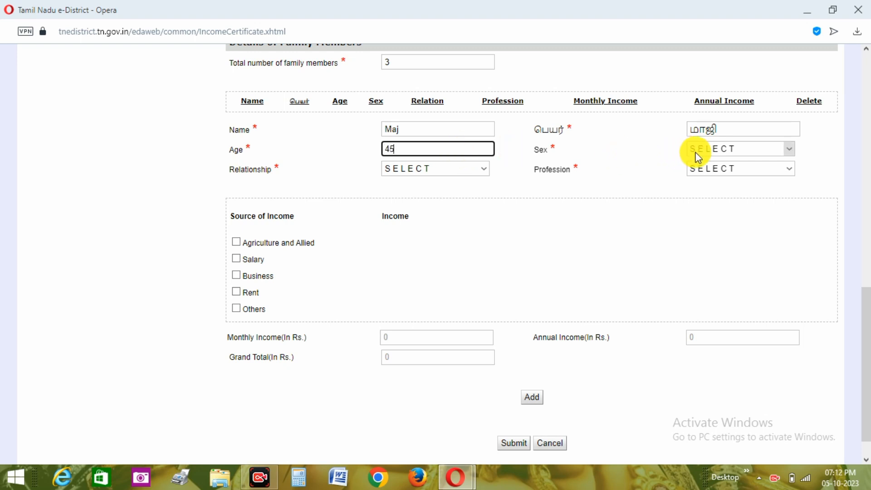
left_click(698, 157)
left_click(704, 179)
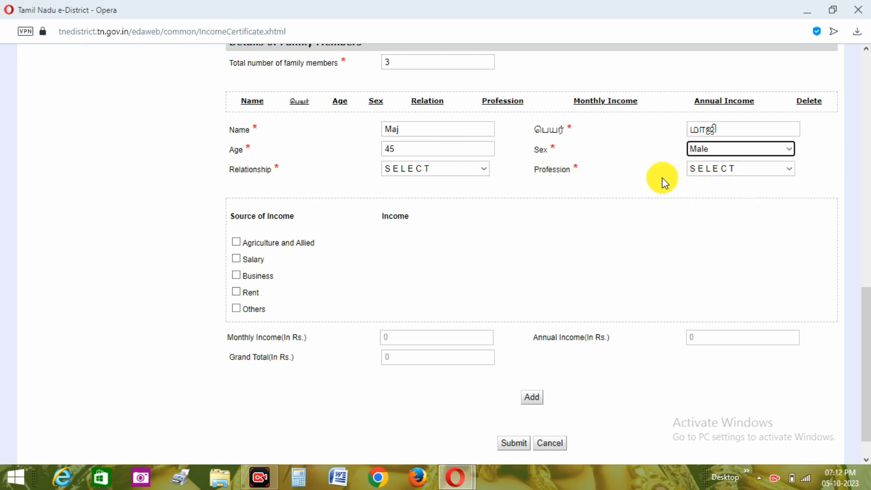
left_click(481, 171)
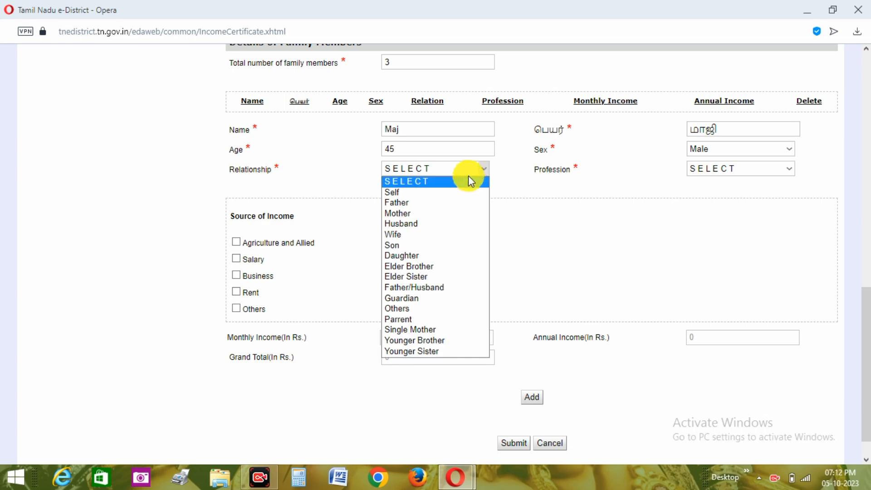
left_click(410, 207)
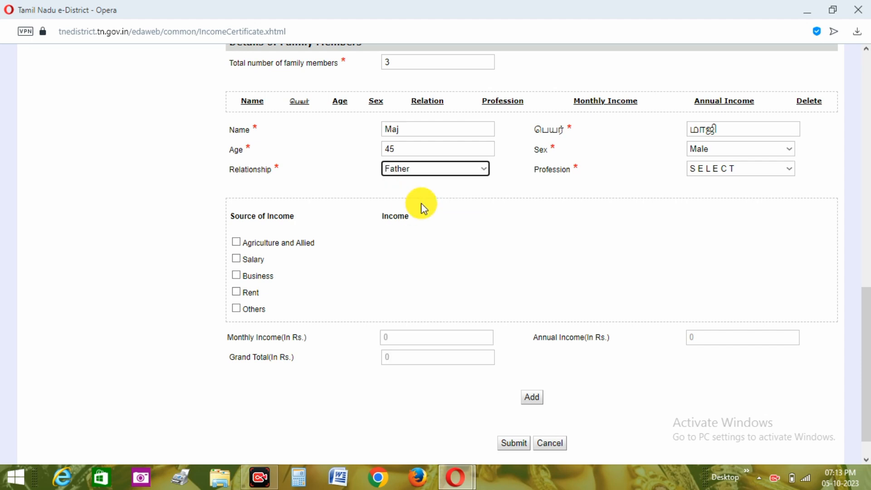
left_click(731, 170)
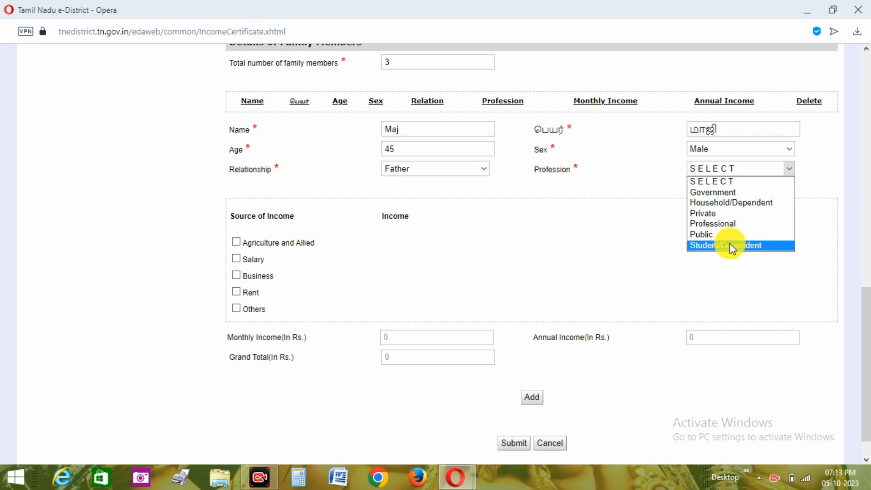
left_click(728, 213)
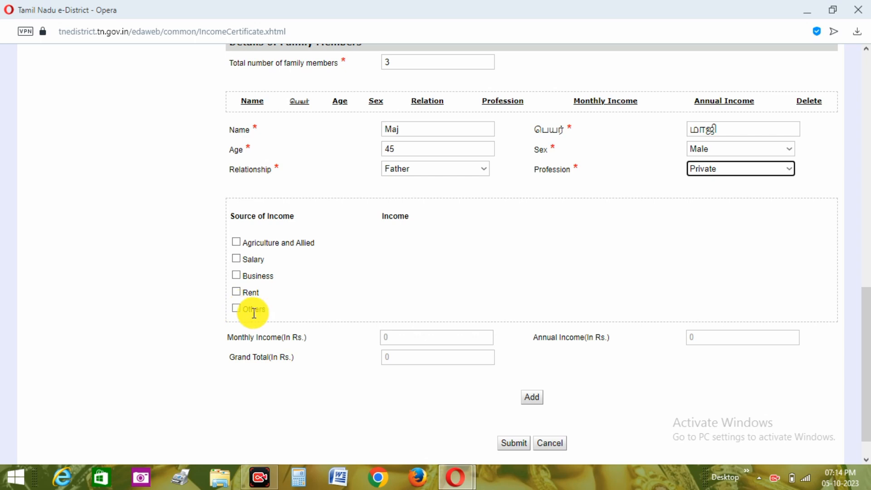
Declare an Agriculture and Allied income of 5000 for the father and add him to the family member list.
left_click(237, 242)
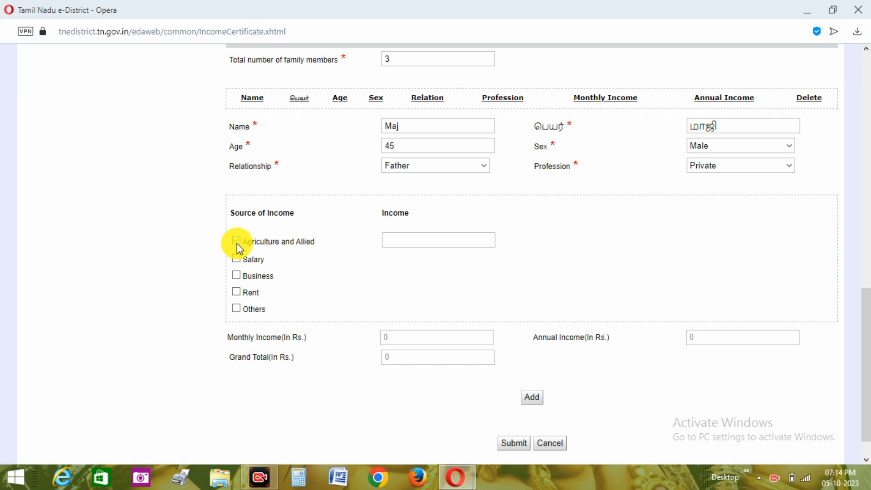
left_click(393, 243)
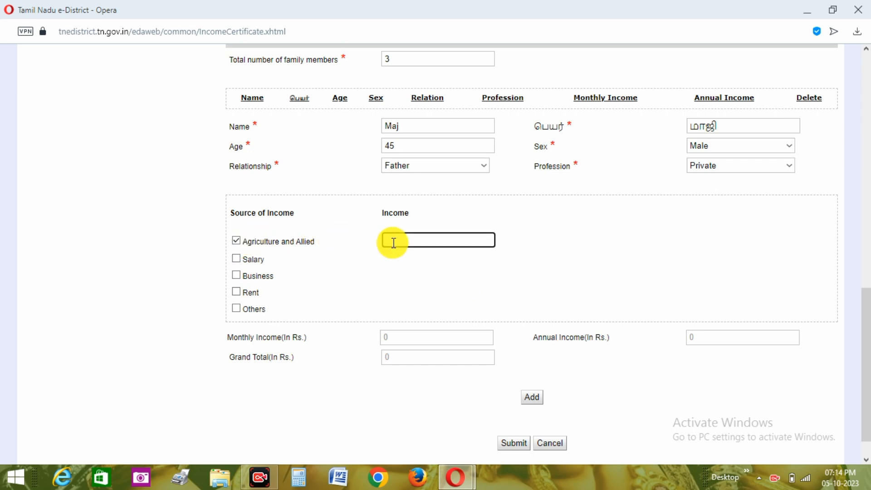
type("5000")
left_click(411, 259)
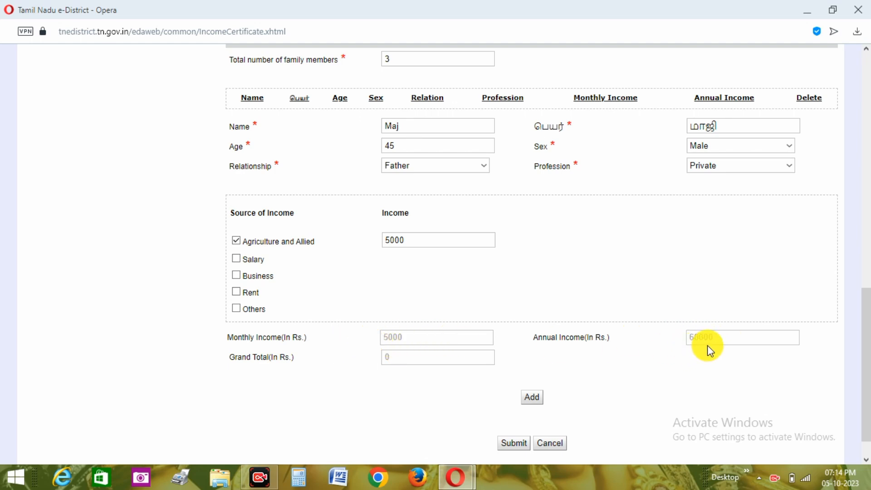
left_click(534, 395)
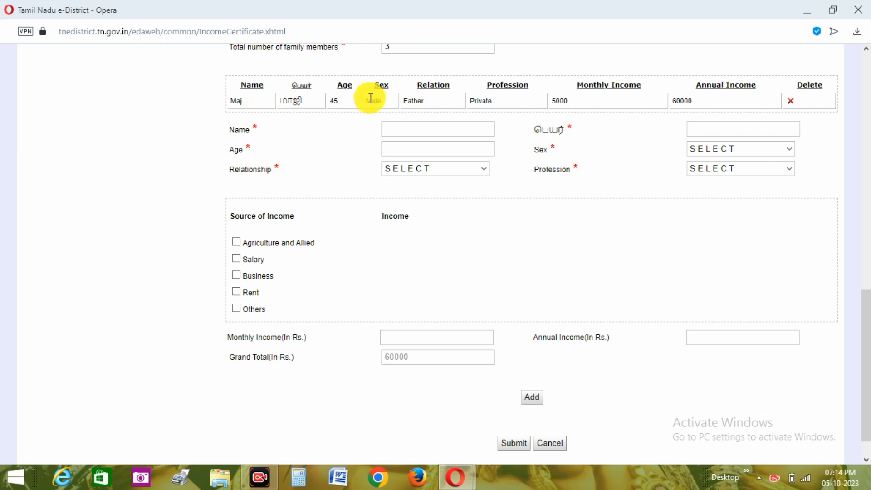
Enter the second family member's name in both the English and Tamil name fields.
left_click(394, 130)
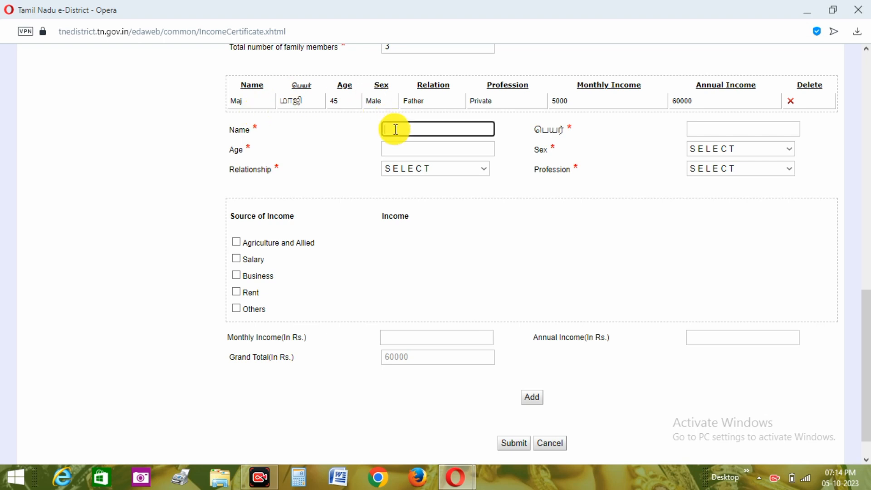
type("mani")
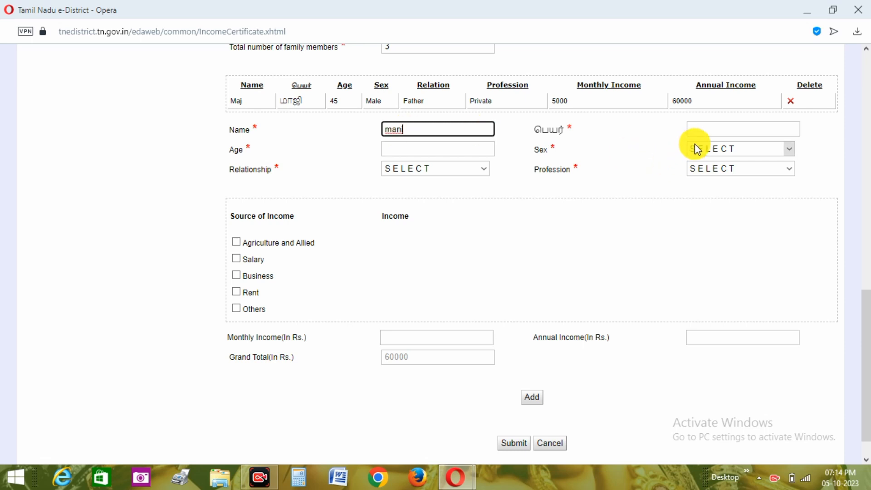
left_click(720, 126)
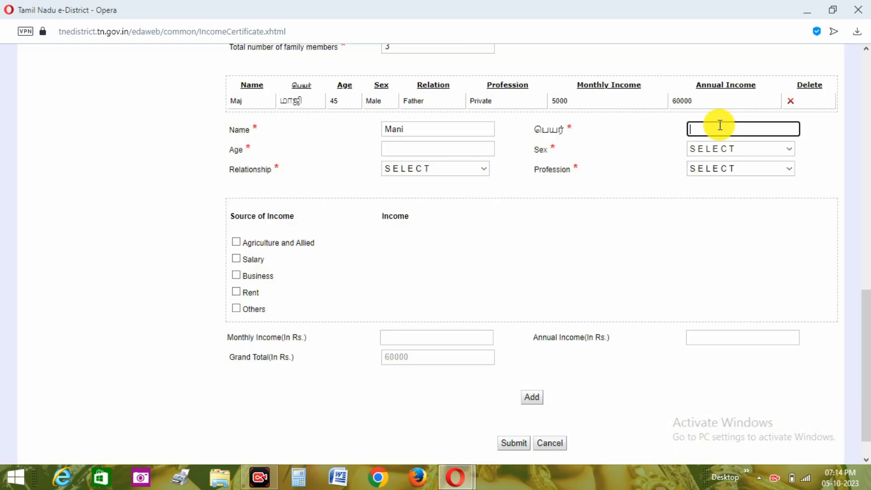
type("mani")
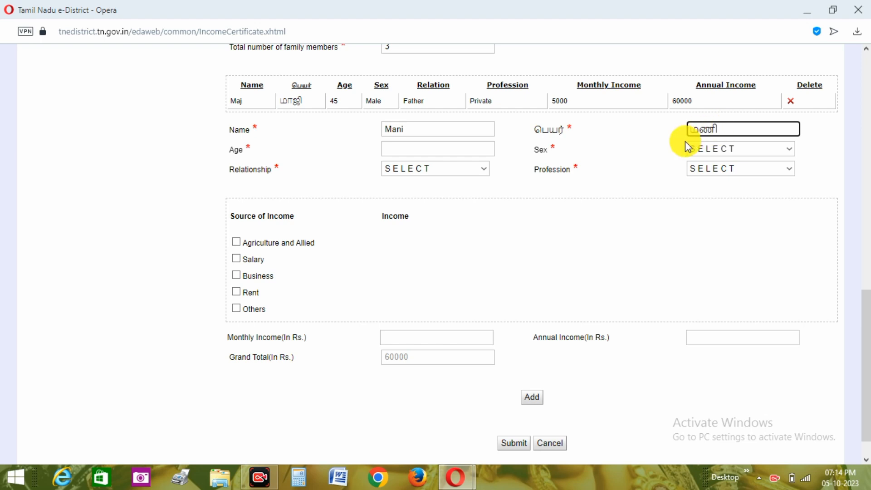
Set the second family member's age to 44 and sex to Female.
left_click(414, 147)
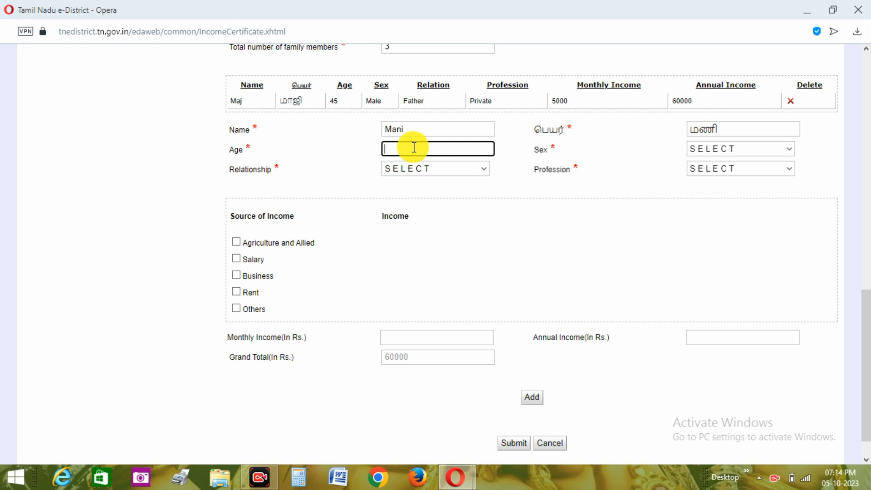
type("44")
left_click(764, 149)
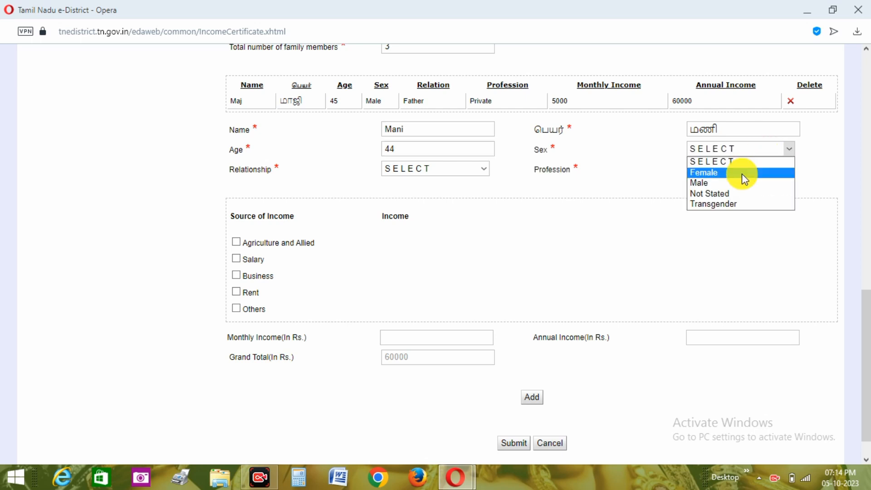
left_click(737, 174)
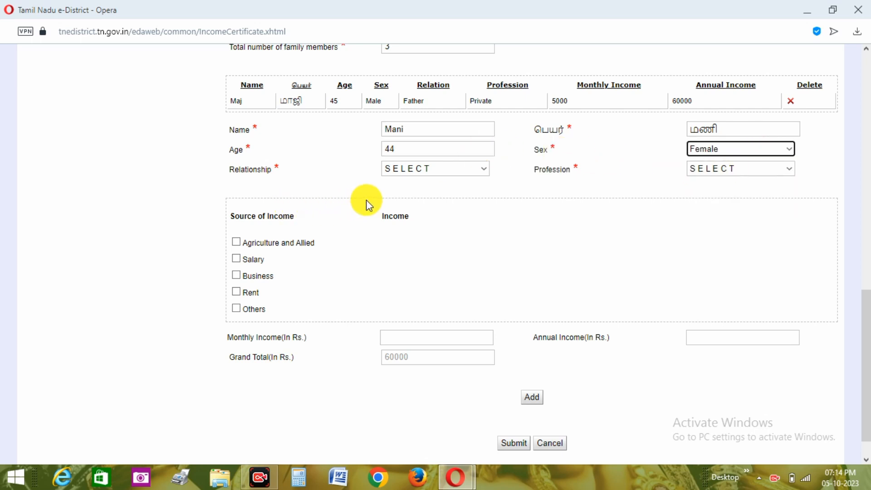
Set the second member's relationship to Mother and profession to Household/Dependent, and add her to the family member list.
left_click(441, 170)
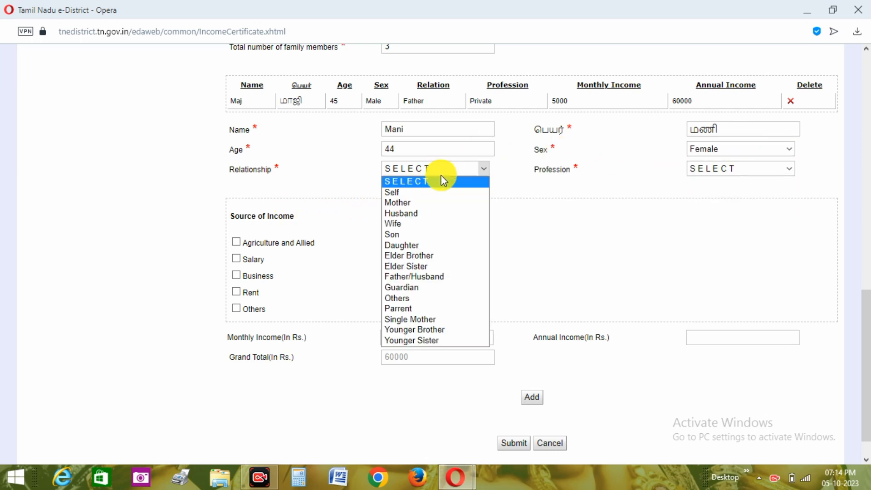
left_click(424, 202)
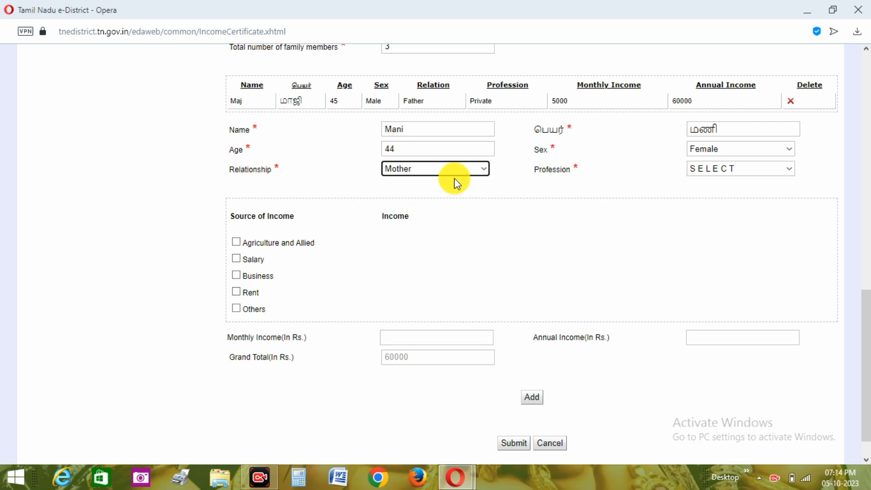
left_click(720, 172)
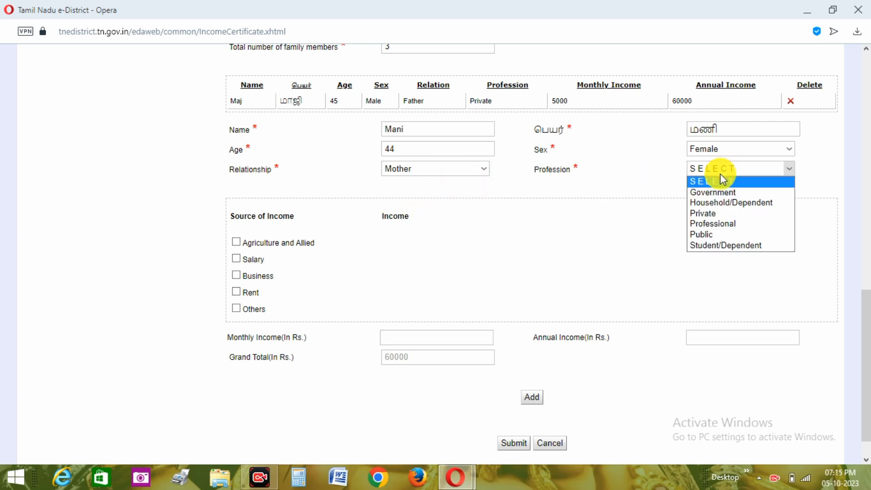
left_click(719, 203)
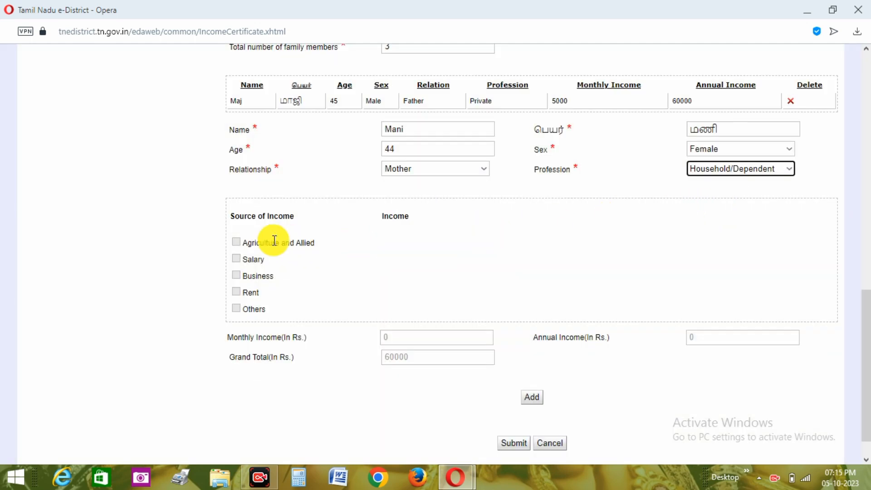
left_click(764, 168)
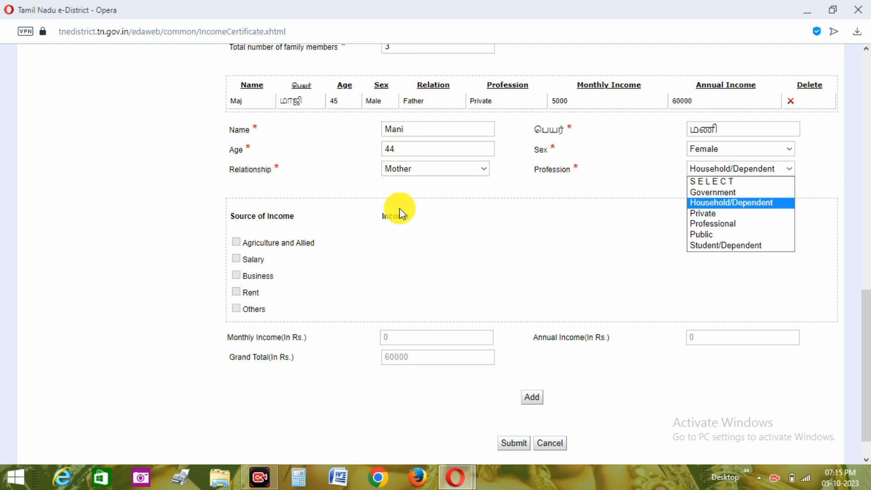
left_click(526, 396)
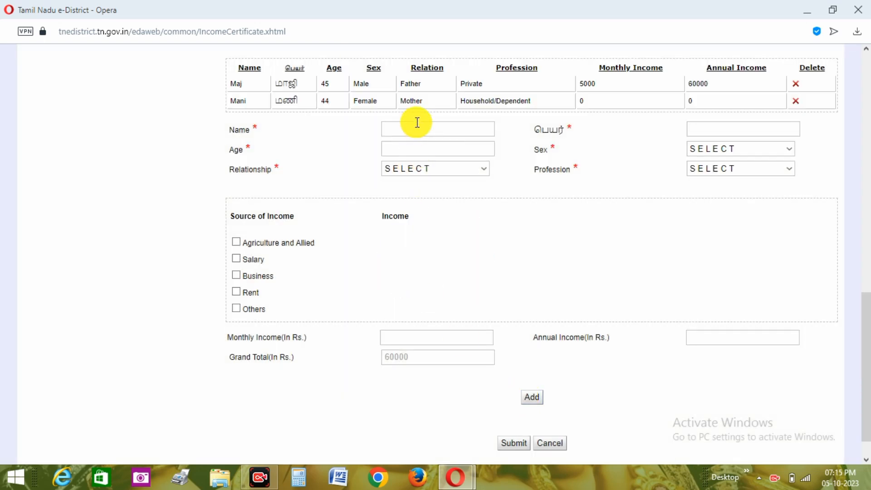
Enter the third family member's name in both the English and Tamil name fields.
left_click(417, 123)
type("moh")
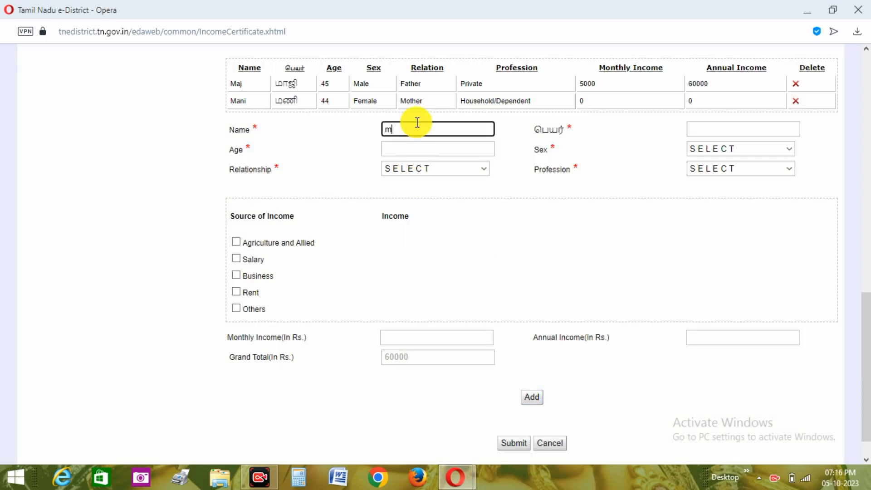
type("a")
left_click(699, 130)
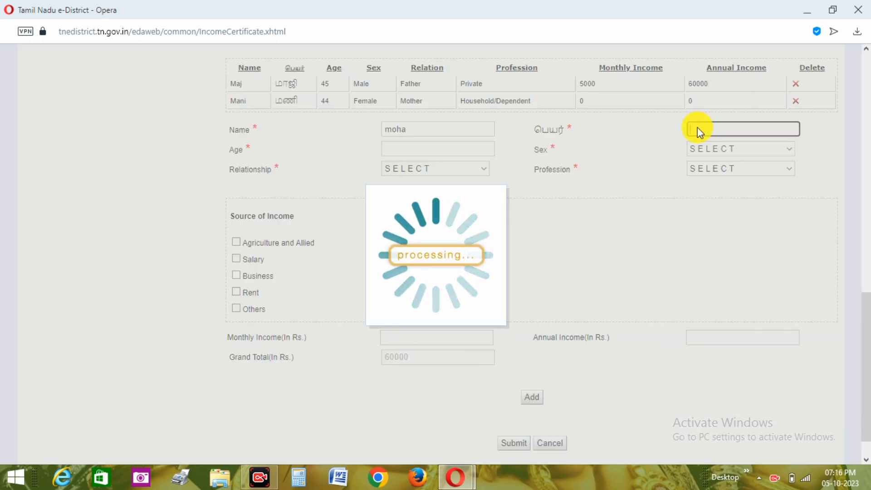
type("mohas")
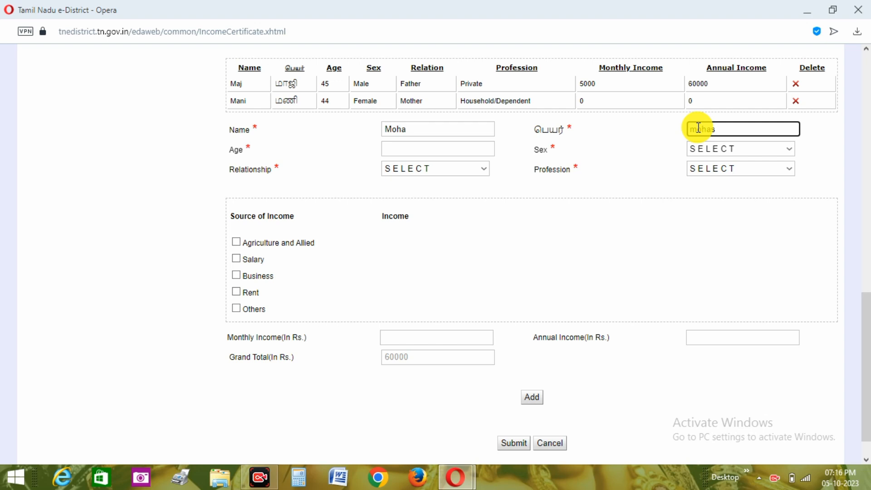
key("space")
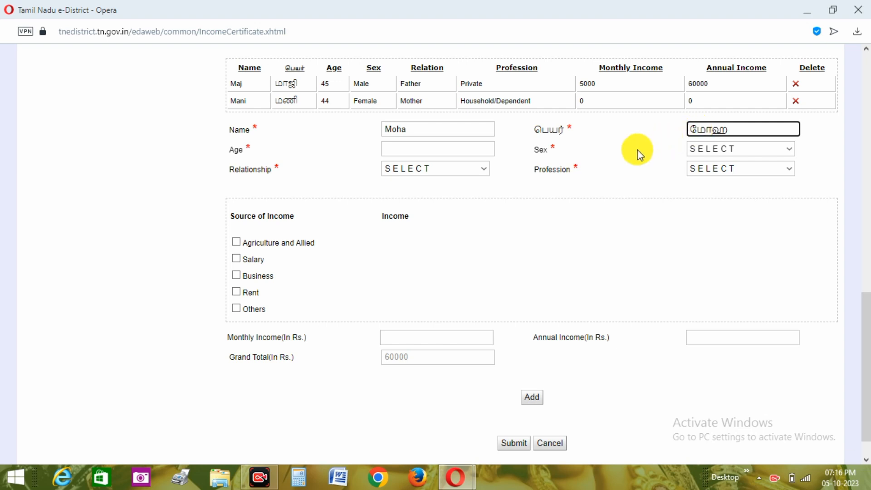
Set the third family member's age to 25 and sex to Male.
left_click(411, 148)
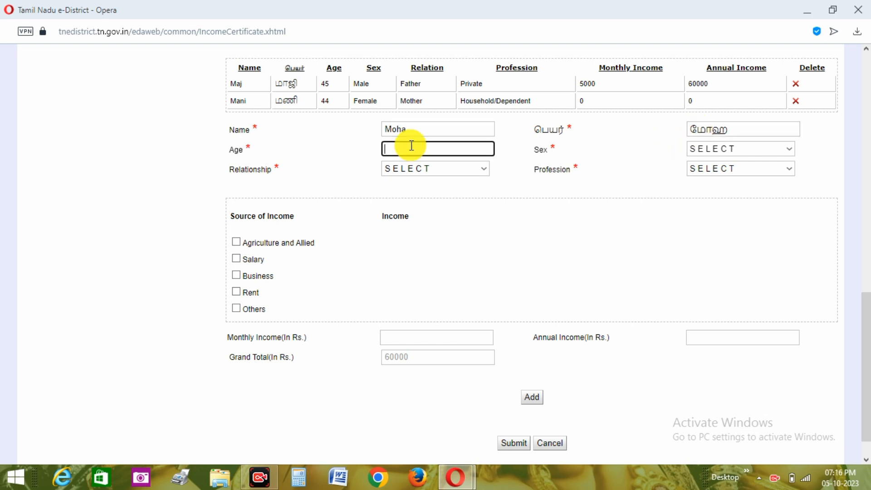
type("25")
left_click(735, 150)
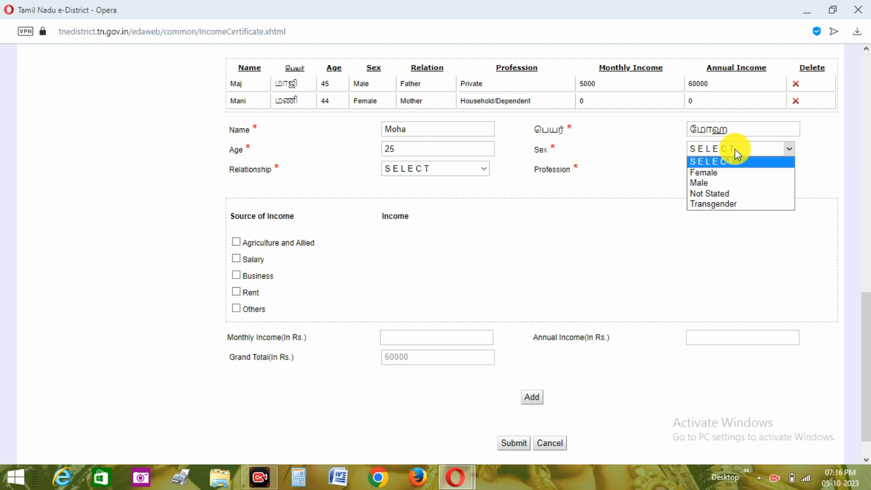
left_click(721, 183)
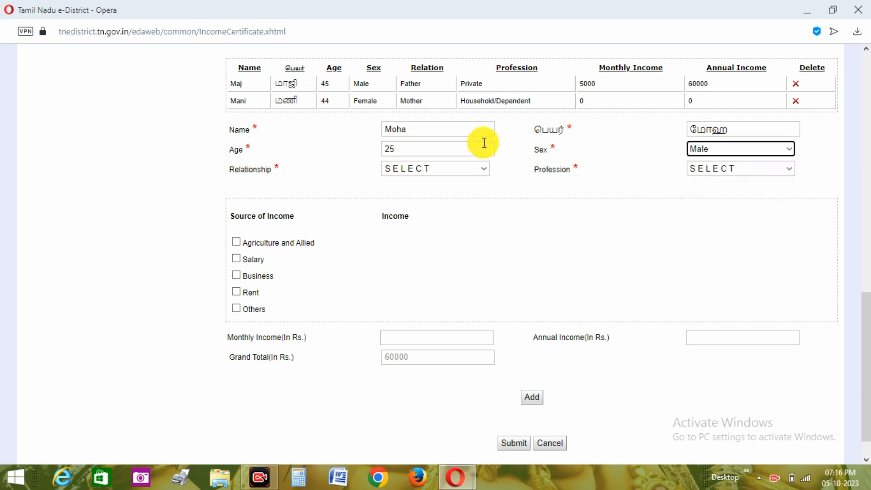
Set the third member's relationship to Self and profession to Student/Dependent, and add him to the family member list.
left_click(442, 175)
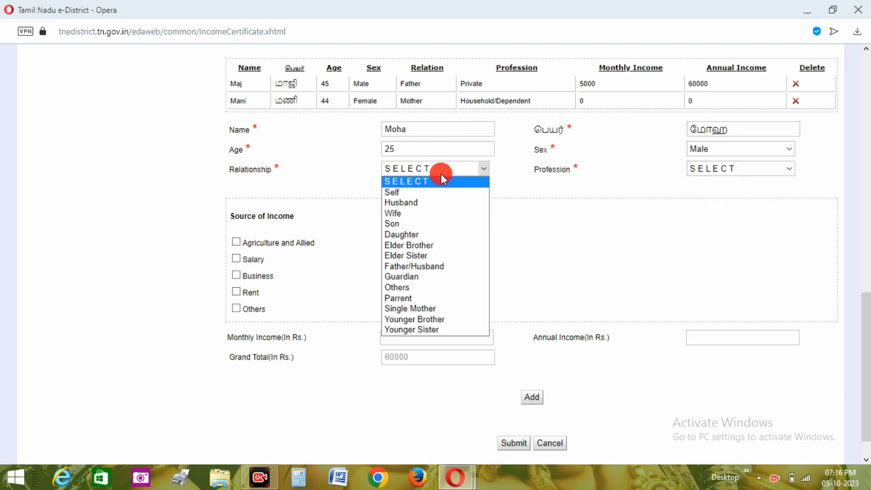
left_click(422, 192)
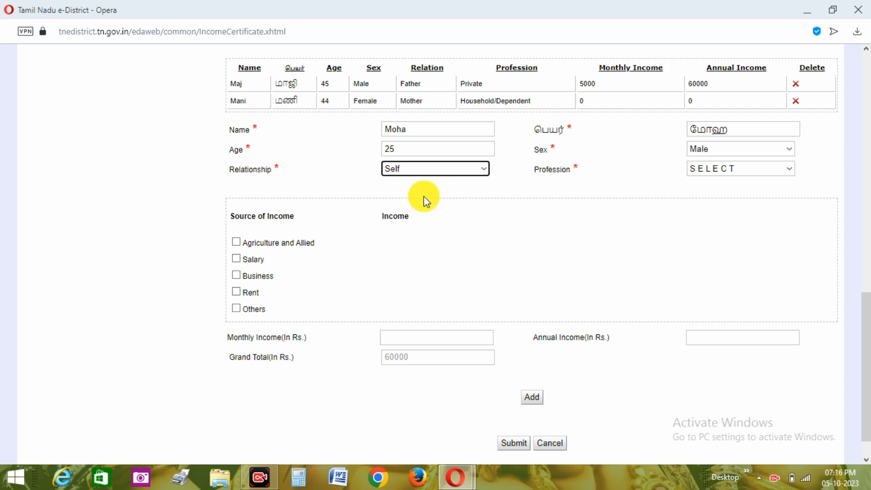
left_click(776, 175)
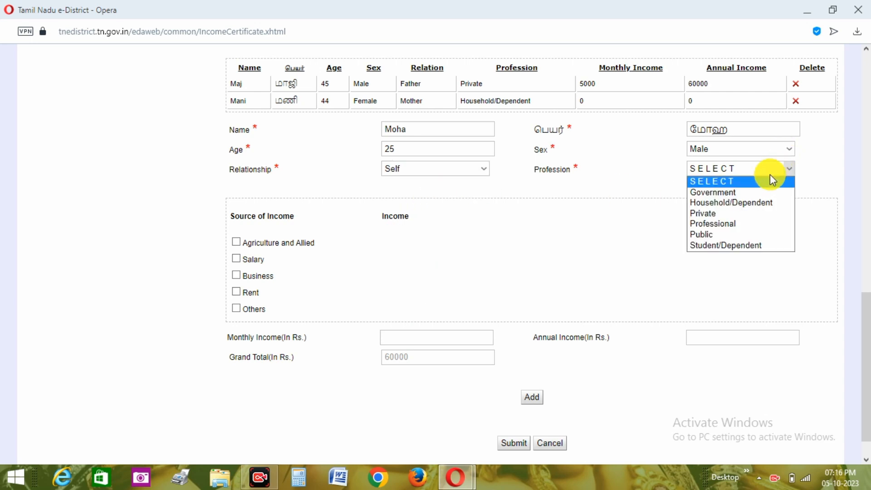
left_click(739, 245)
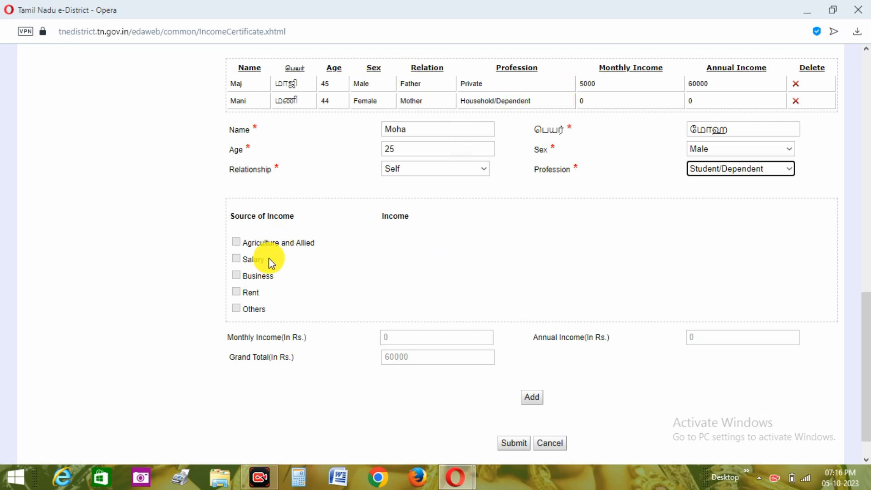
left_click(539, 401)
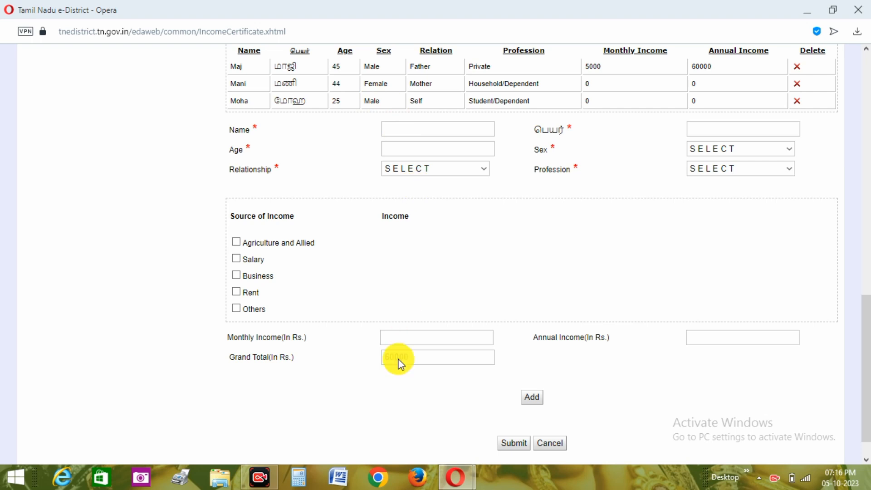
Submit the income certificate form and request the self declaration form download, dismissing the save dialog without saving the file.
left_click(519, 445)
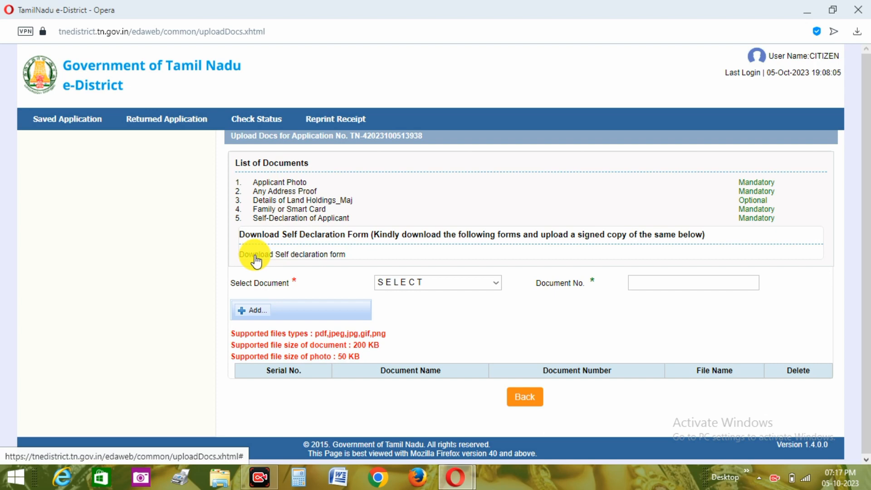
left_click(319, 262)
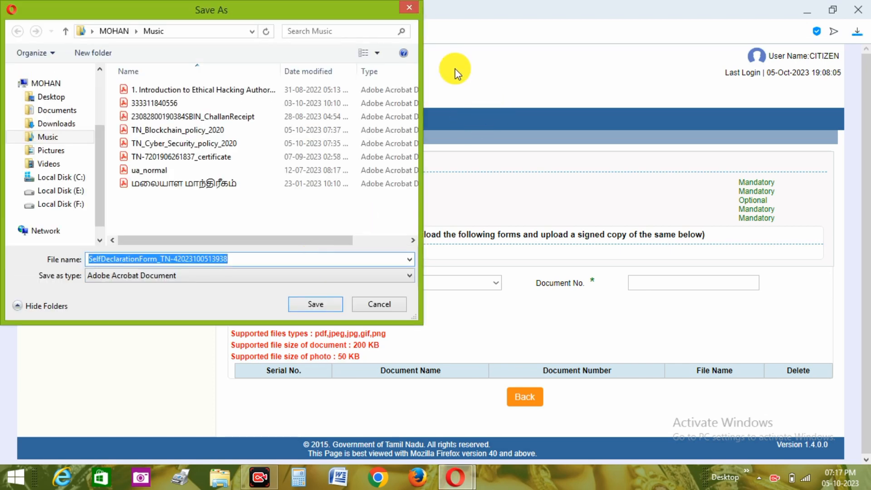
left_click(411, 9)
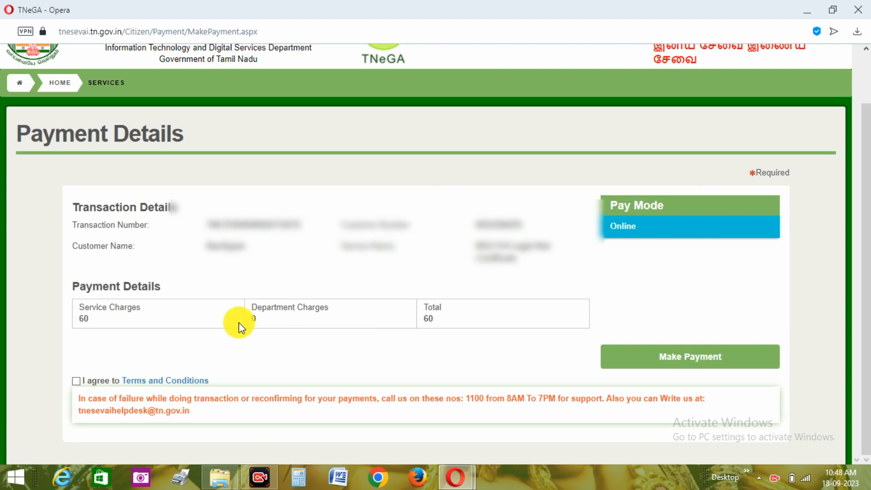
Agree to the payment terms and conditions and pay the ₹60 charge online by QR with BHIM UPI.
left_click(76, 382)
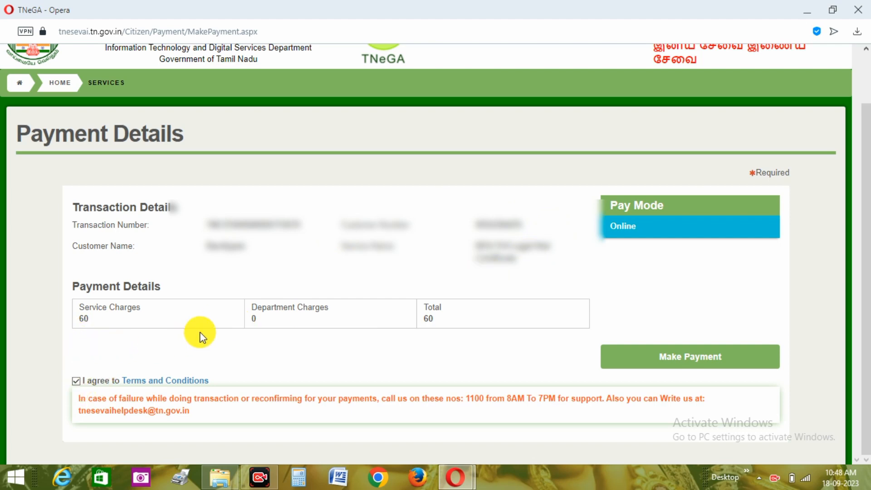
left_click(685, 370)
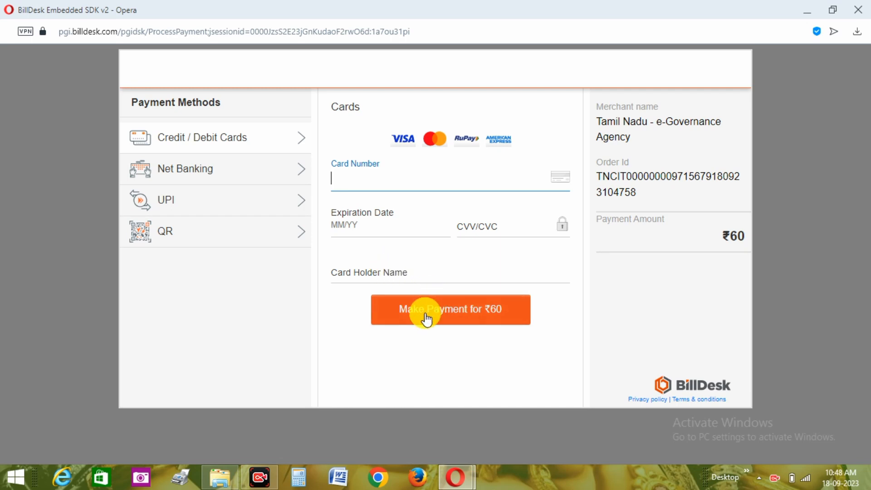
left_click(246, 175)
left_click(247, 201)
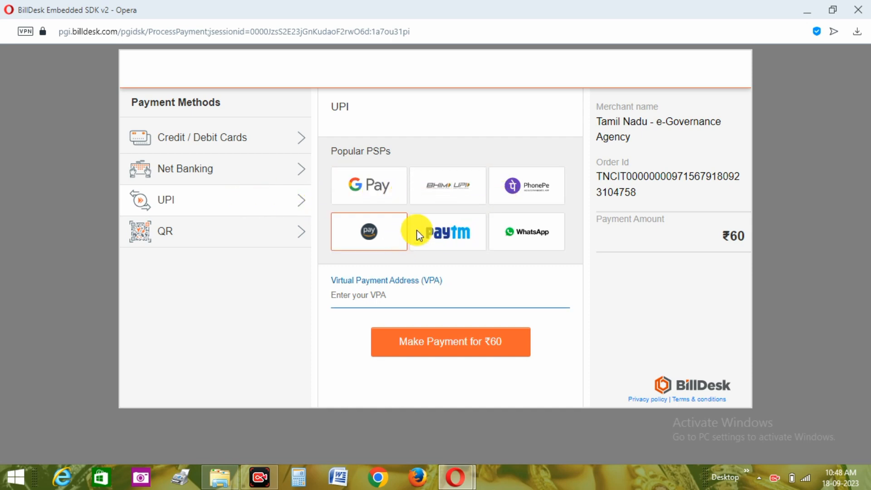
left_click(248, 236)
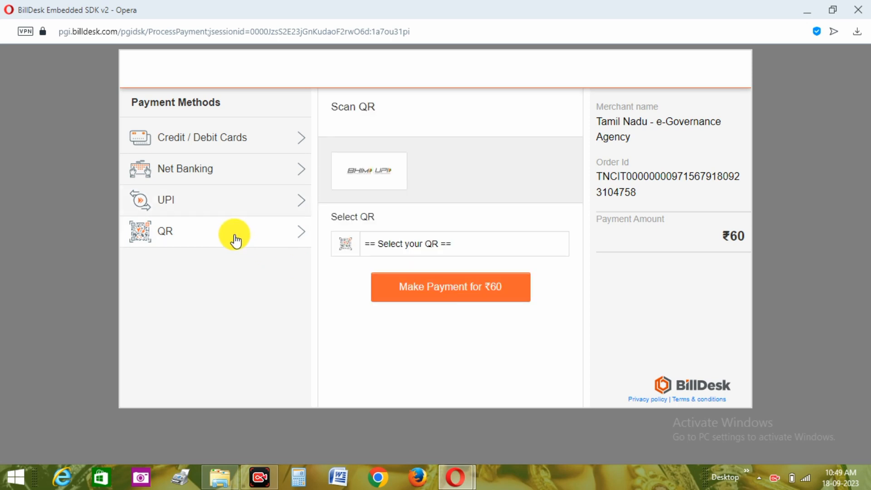
left_click(405, 243)
left_click(410, 274)
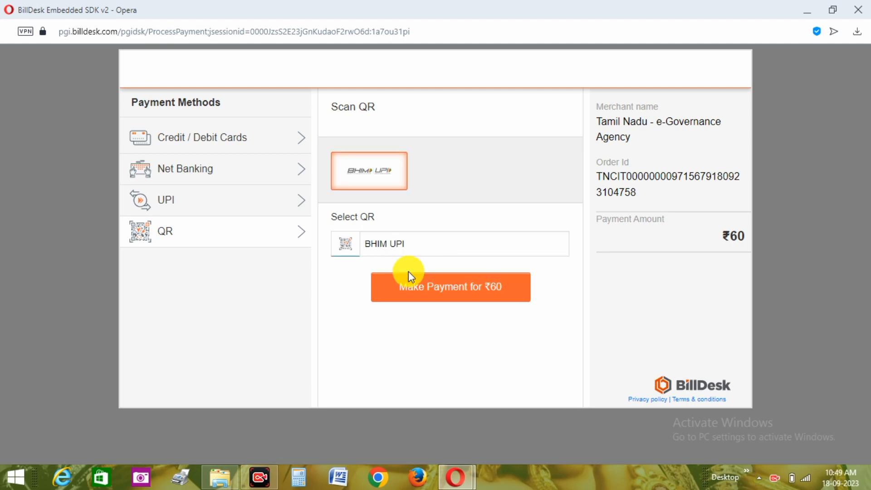
left_click(427, 298)
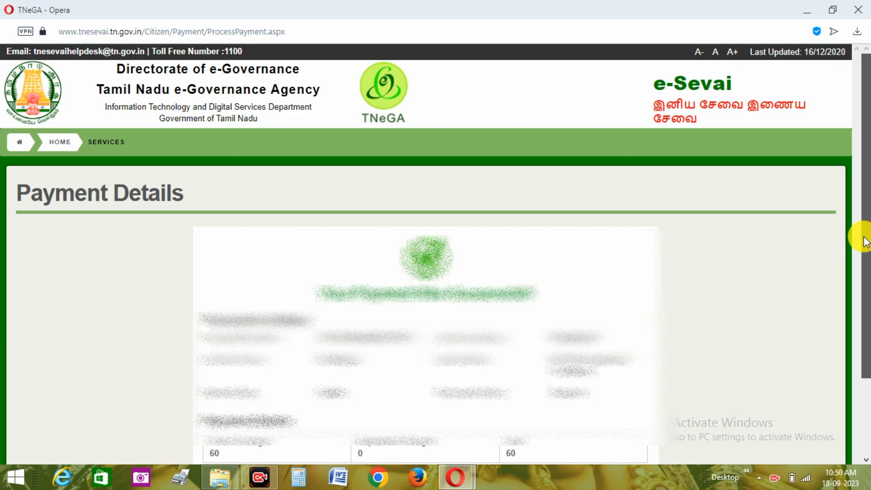
Open the payment receipt PDF and download it, choosing the Videos folder as the save location.
left_click_drag(861, 235, 861, 298)
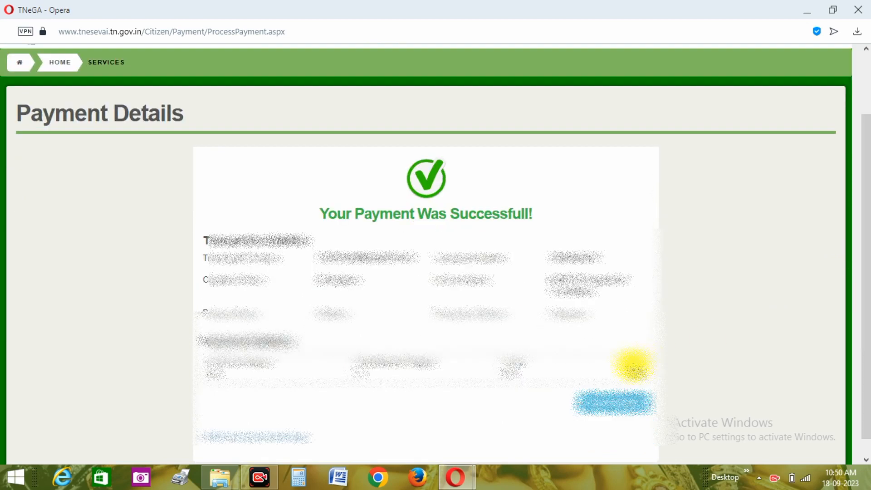
left_click(609, 405)
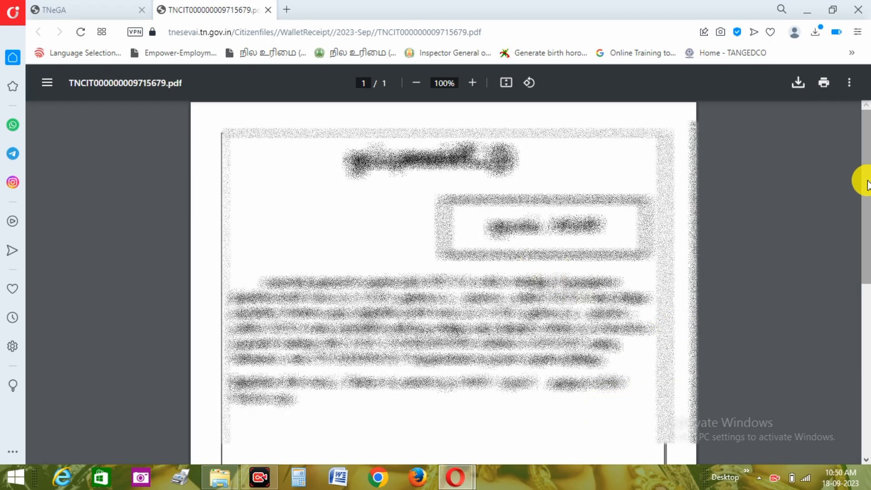
mouse_move(864, 181)
left_mouse_down()
mouse_move(858, 257)
mouse_move(851, 204)
mouse_move(868, 164)
left_mouse_up()
left_click(797, 92)
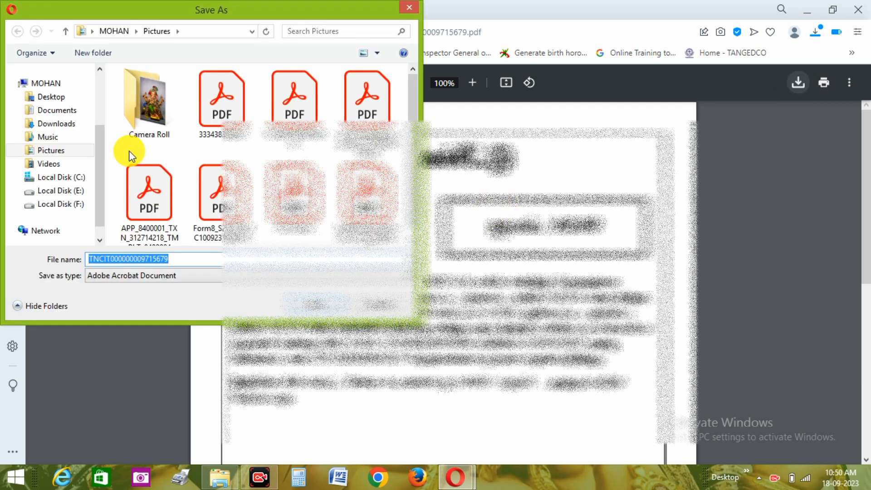
left_click(67, 164)
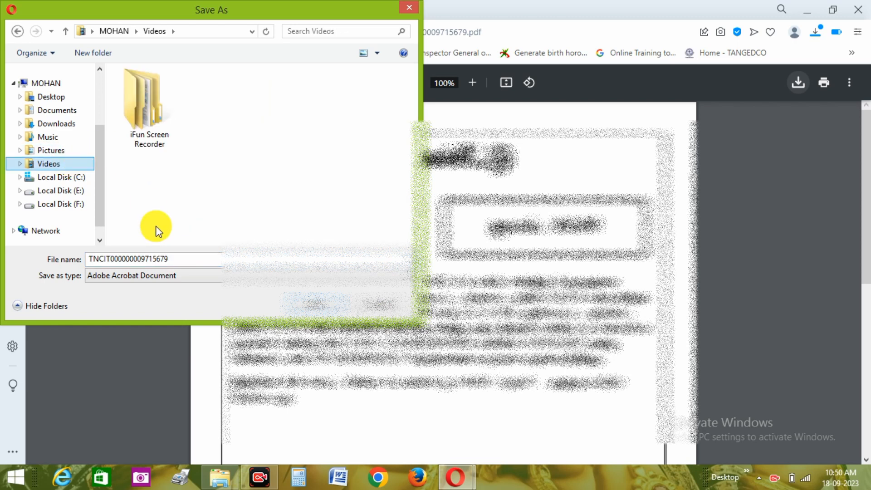